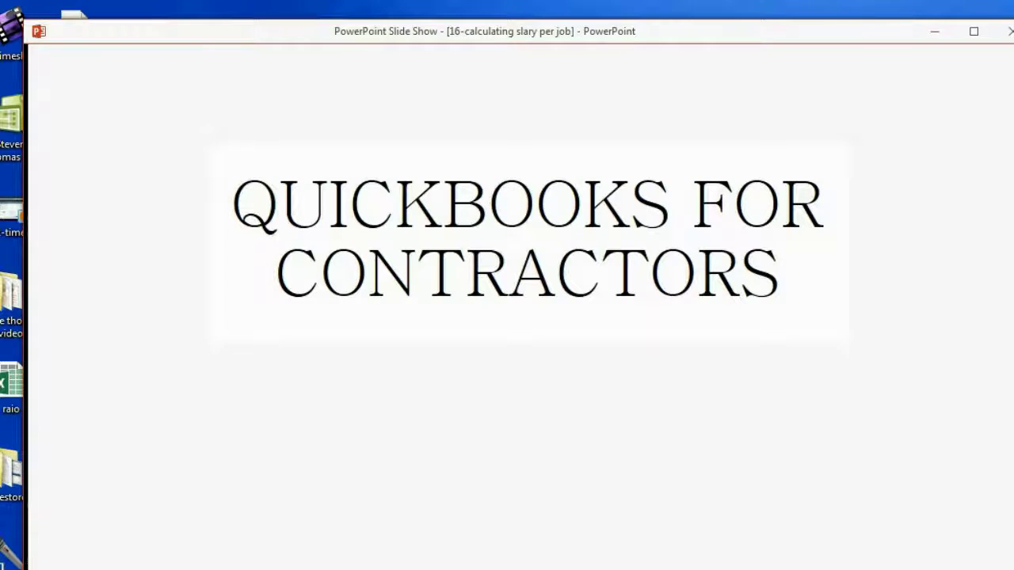
Advance past the title slide, then switch to the QuickBooks Time by Job Detail report
{"action": "key", "text": "Right"}
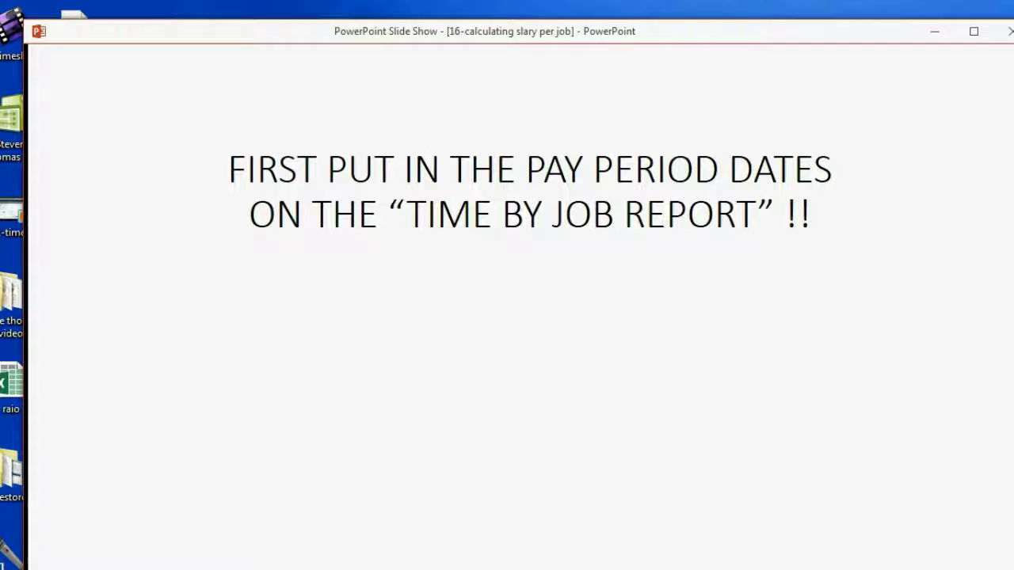
{"action": "key", "text": "alt+Tab"}
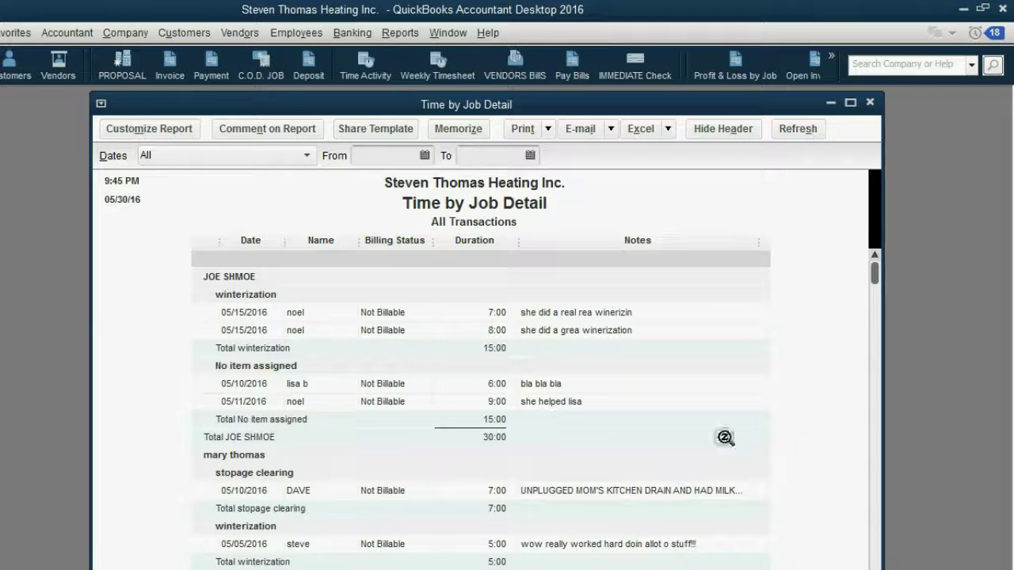
Reopen a fresh Time by Job Detail report, then show the customer-job pay-period example slide
{"action": "left_click", "coordinate": [870, 102]}
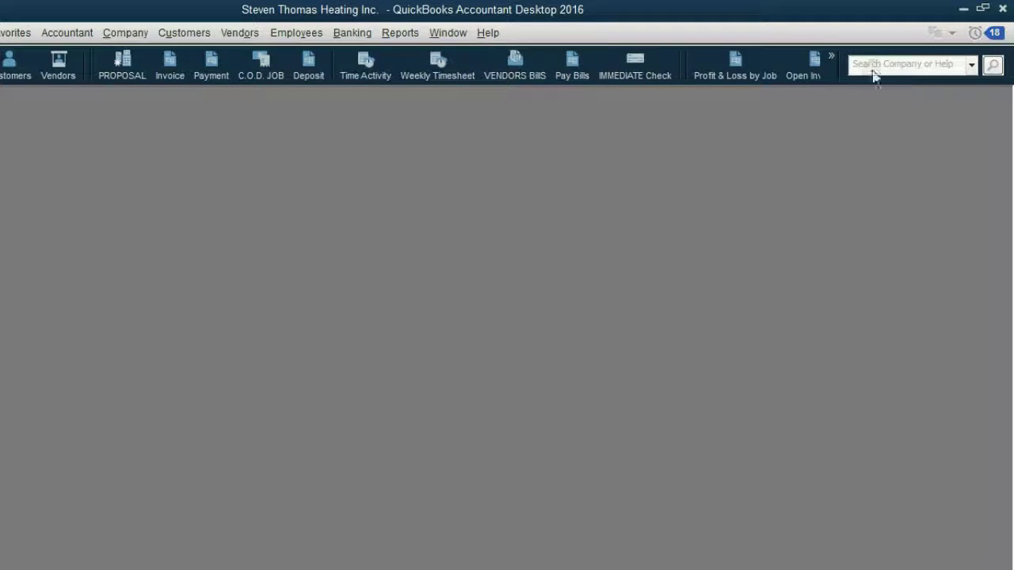
{"action": "left_click", "coordinate": [833, 57]}
{"action": "left_click", "coordinate": [909, 377]}
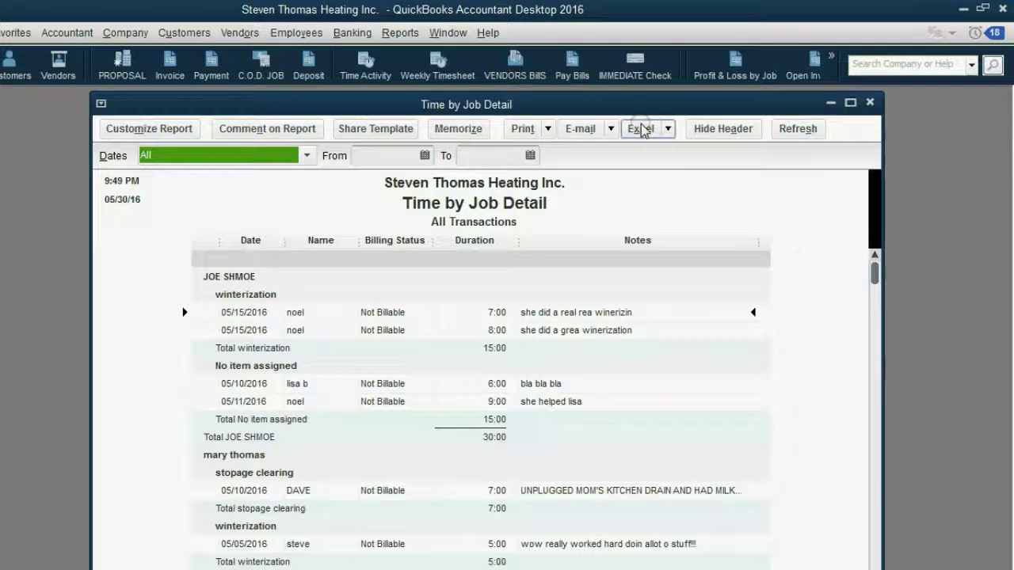
{"action": "left_click_drag", "start_coordinate": [630, 101], "coordinate": [619, 99]}
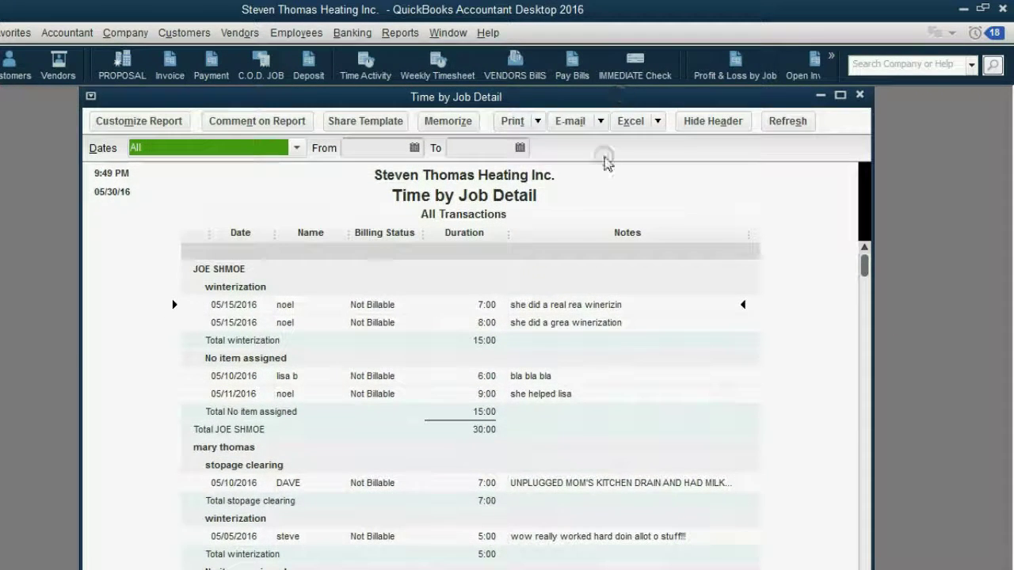
{"action": "left_click", "coordinate": [353, 567]}
{"action": "left_click", "coordinate": [352, 567]}
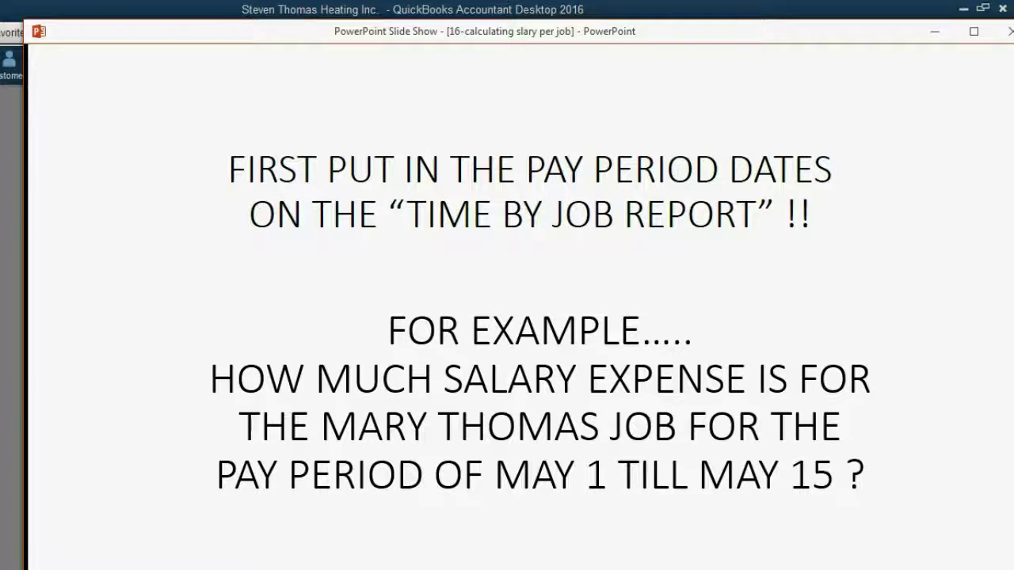
Minimize the PowerPoint slide show to reveal the Time by Job Detail report
{"action": "left_click", "coordinate": [933, 38]}
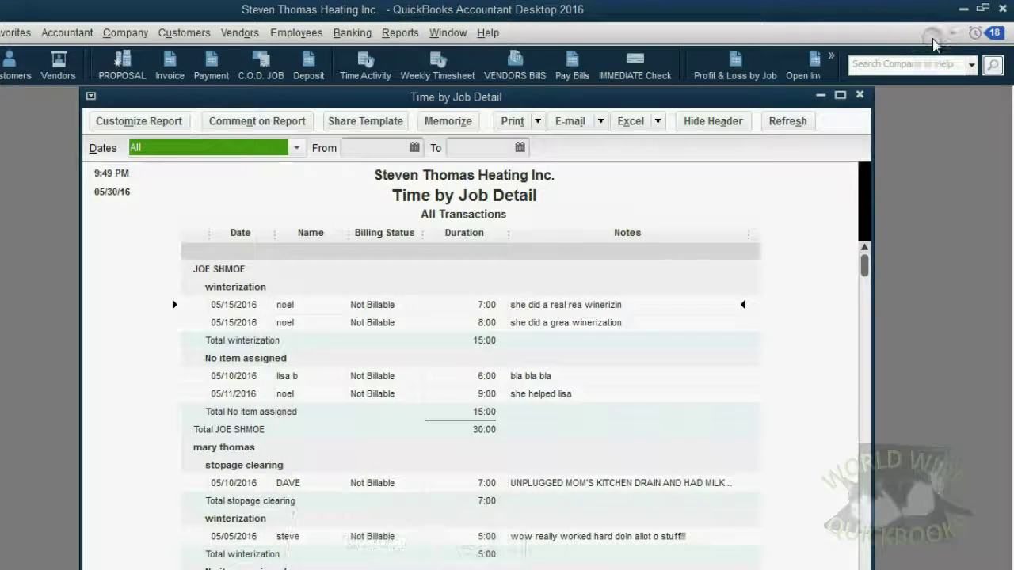
Set the report dates from 05/01/2016 to 05/15/2016 and refresh it
{"action": "left_click", "coordinate": [414, 147]}
{"action": "left_click", "coordinate": [364, 230]}
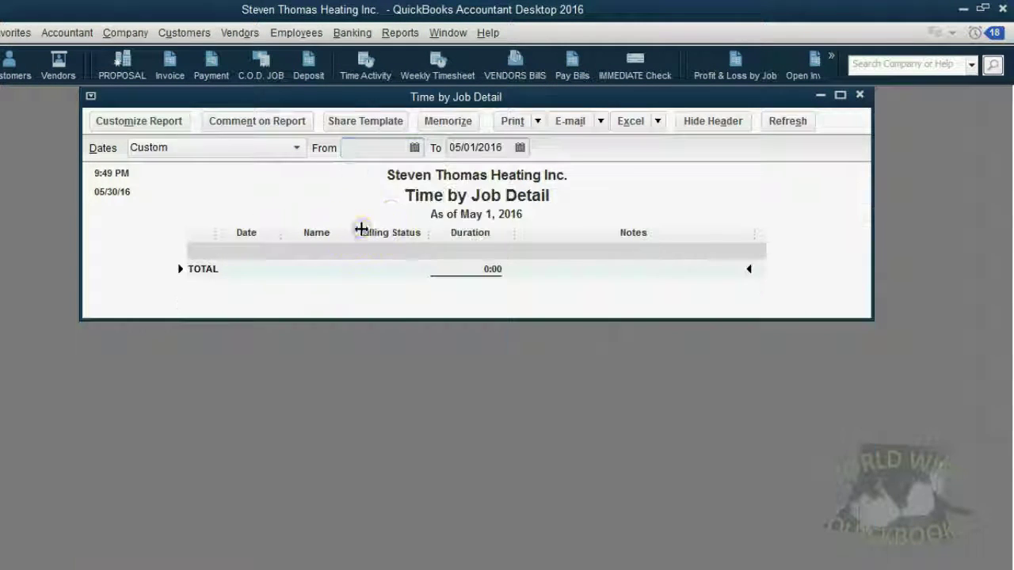
{"action": "left_click", "coordinate": [414, 147]}
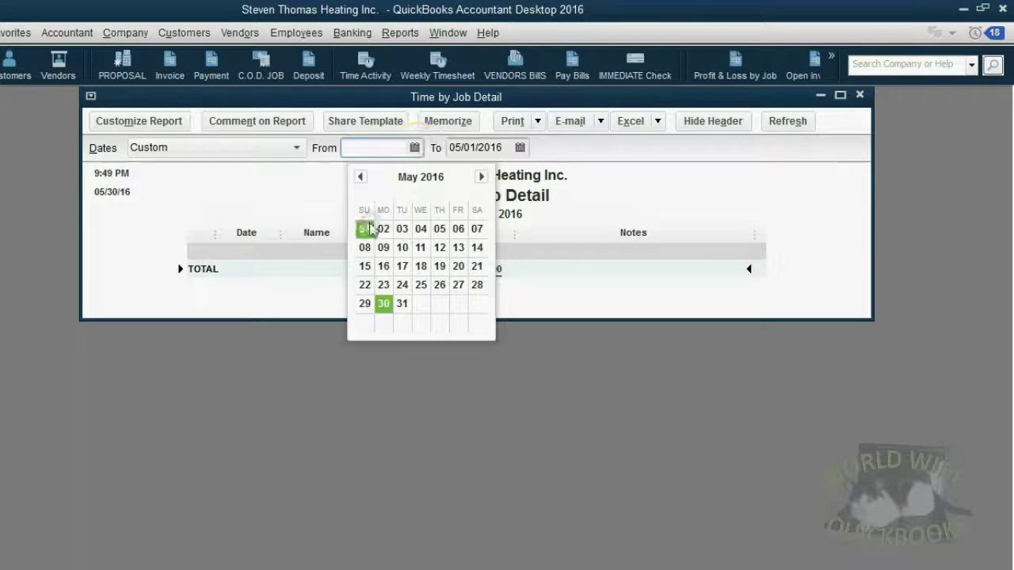
{"action": "left_click", "coordinate": [365, 229]}
{"action": "left_click", "coordinate": [520, 147]}
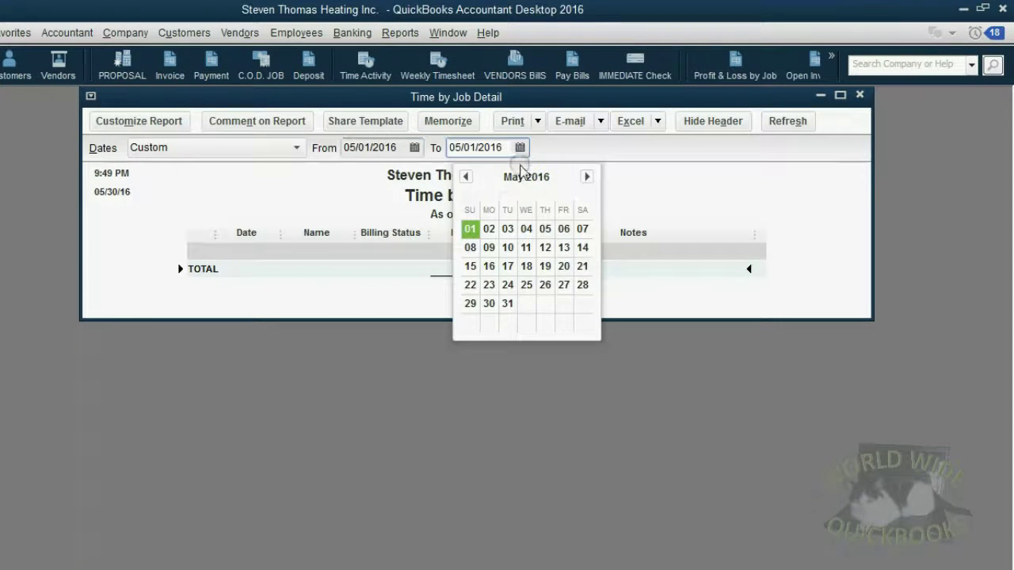
{"action": "left_click", "coordinate": [470, 266]}
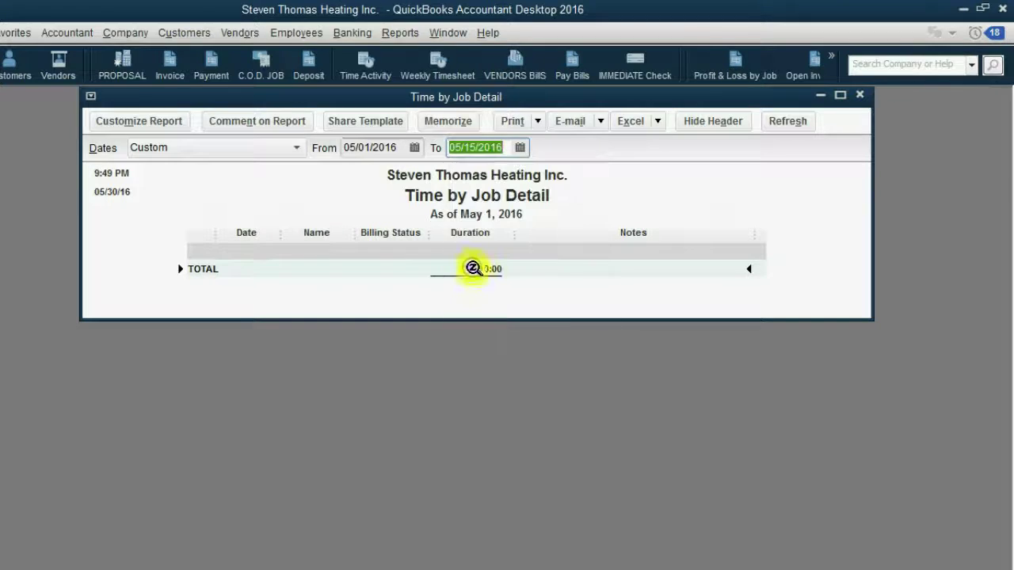
{"action": "left_click", "coordinate": [787, 123]}
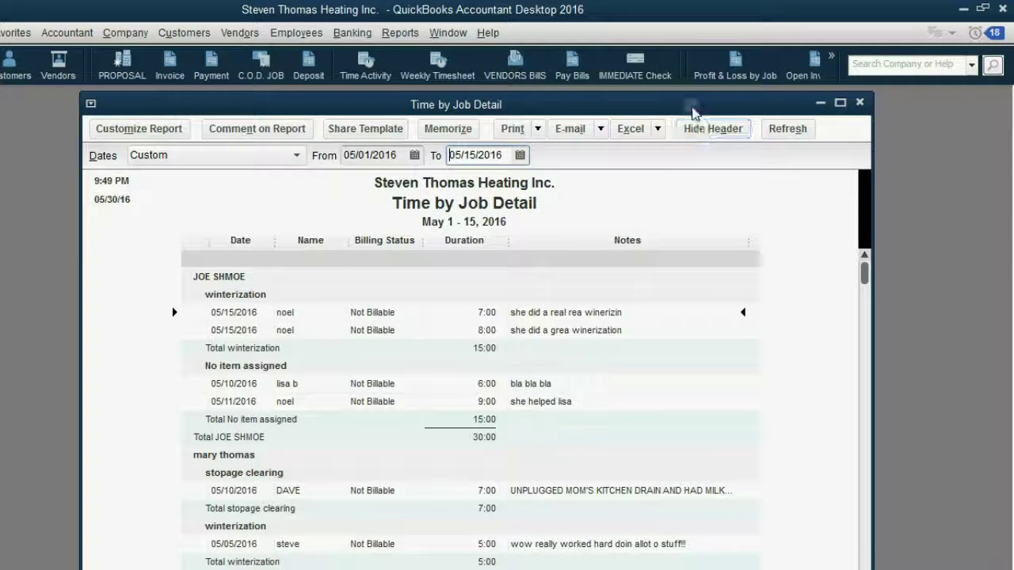
Scroll to the customer's job section and highlight its 18:00 total hours
{"action": "mouse_move", "coordinate": [690, 100]}
{"action": "left_mouse_down"}
{"action": "mouse_move", "coordinate": [678, 104]}
{"action": "mouse_move", "coordinate": [690, 104]}
{"action": "left_mouse_up"}
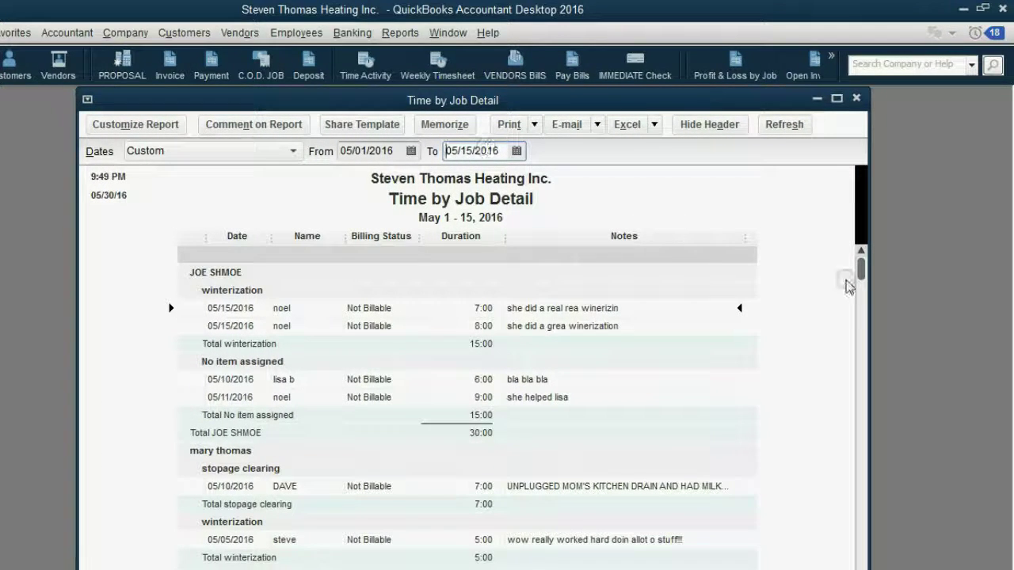
{"action": "left_click_drag", "start_coordinate": [858, 267], "coordinate": [809, 448]}
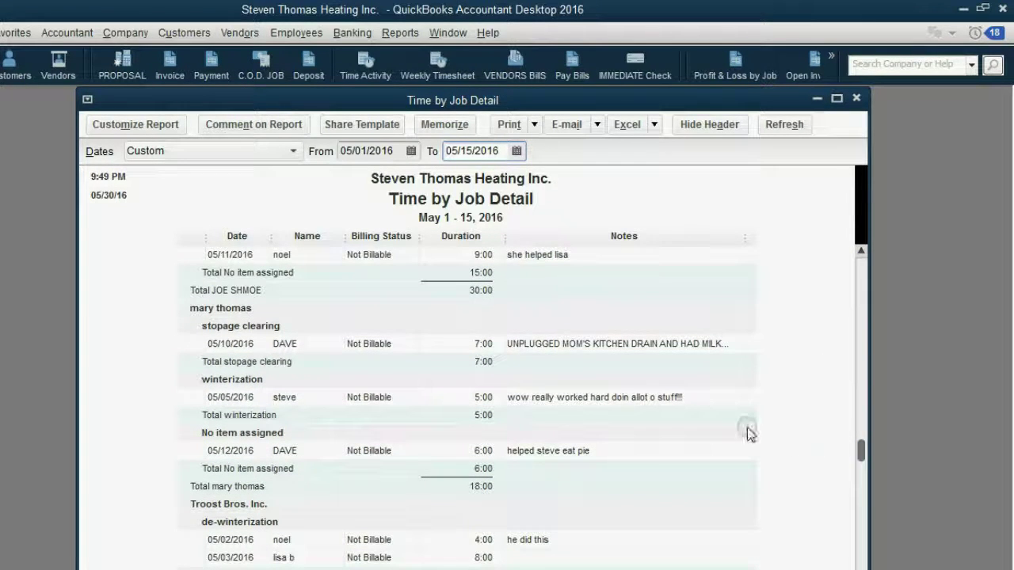
{"action": "left_click", "coordinate": [232, 315]}
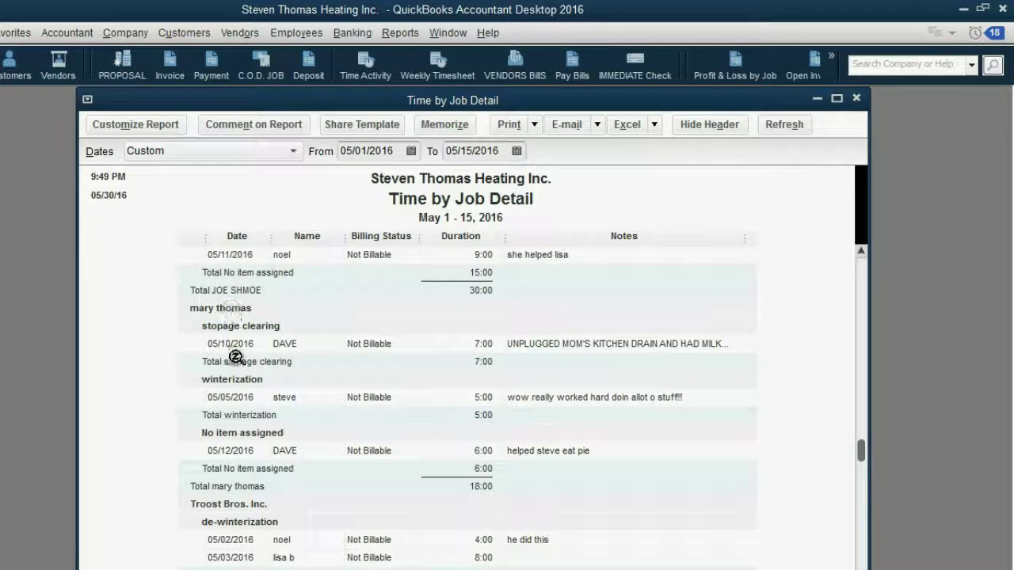
{"action": "left_click", "coordinate": [228, 484]}
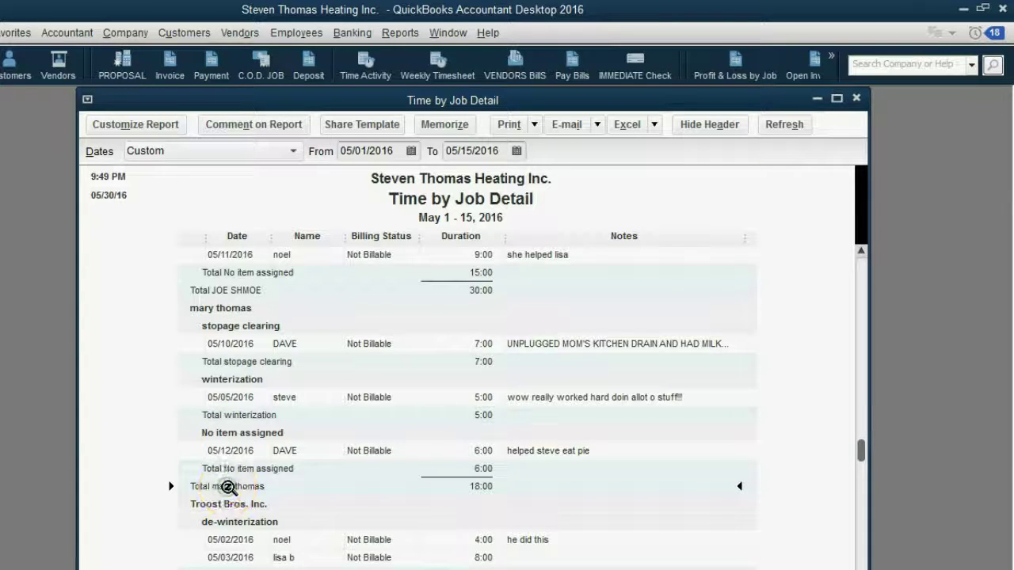
{"action": "left_click", "coordinate": [266, 487]}
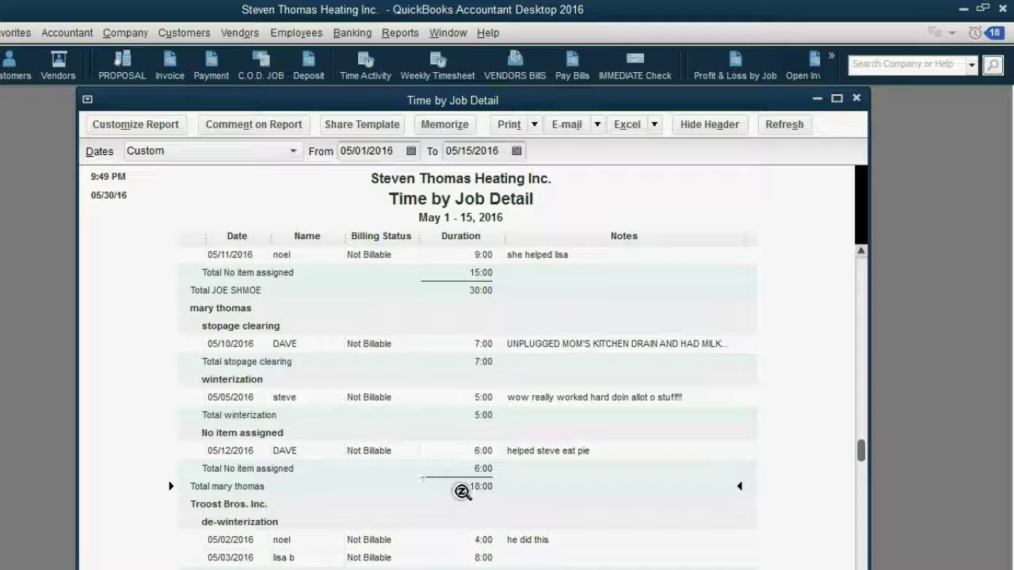
Point out the 7:00, 5:00 and 6:00 entries and the 18:00 total, then return to the slides
{"action": "left_click", "coordinate": [293, 345]}
{"action": "left_click", "coordinate": [288, 400]}
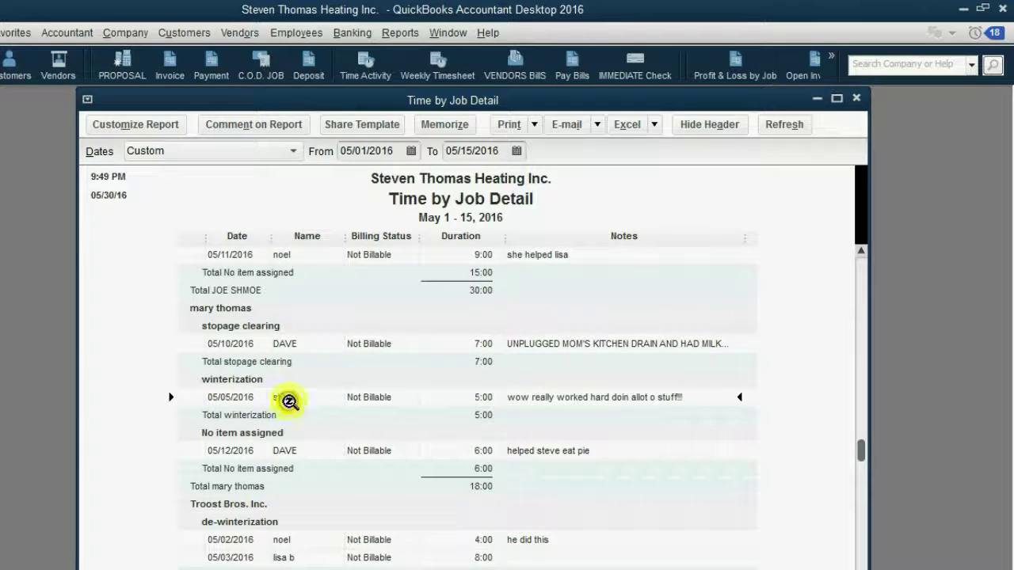
{"action": "left_click", "coordinate": [285, 451]}
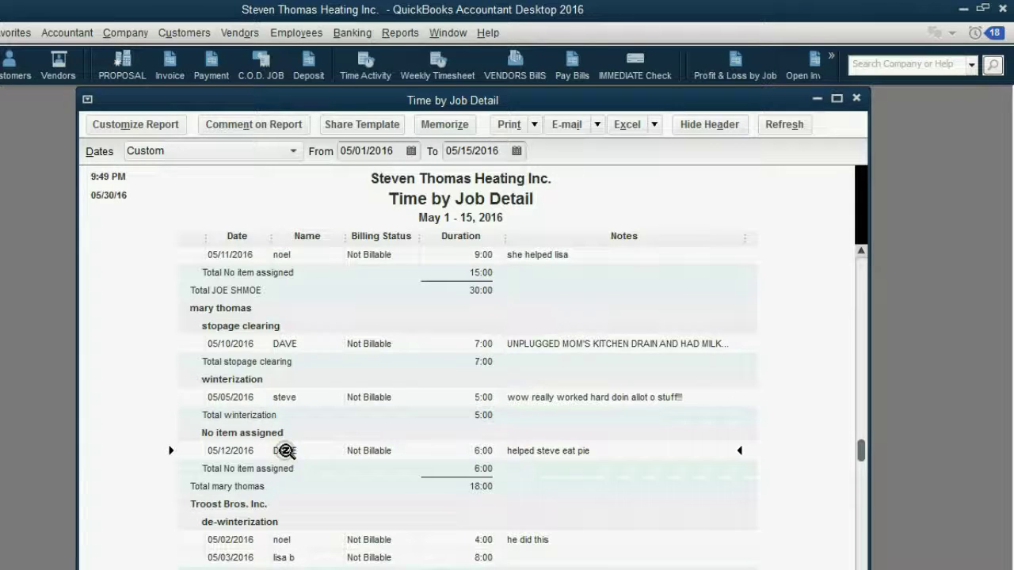
{"action": "left_click", "coordinate": [476, 487]}
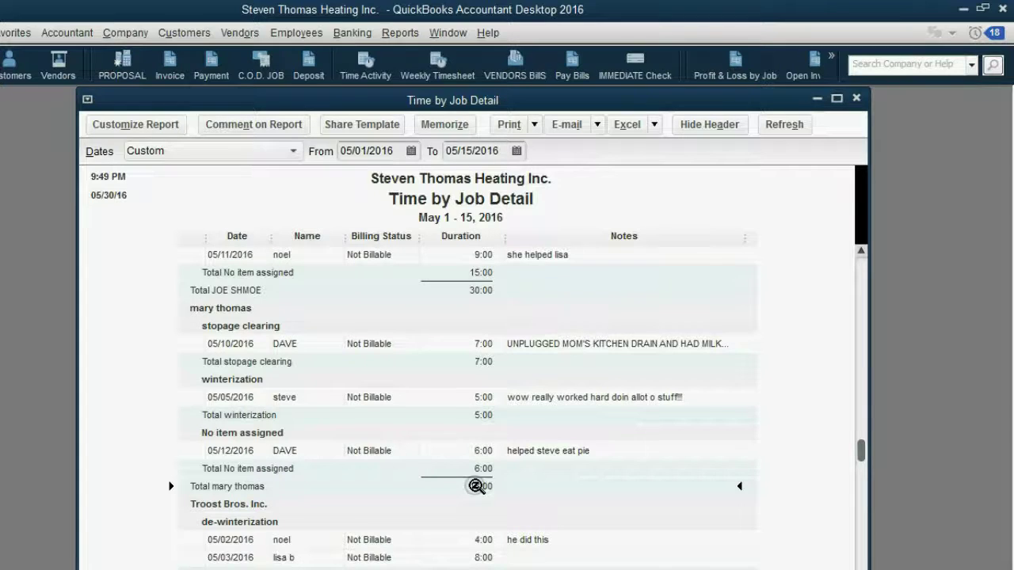
{"action": "key", "text": "alt+Tab"}
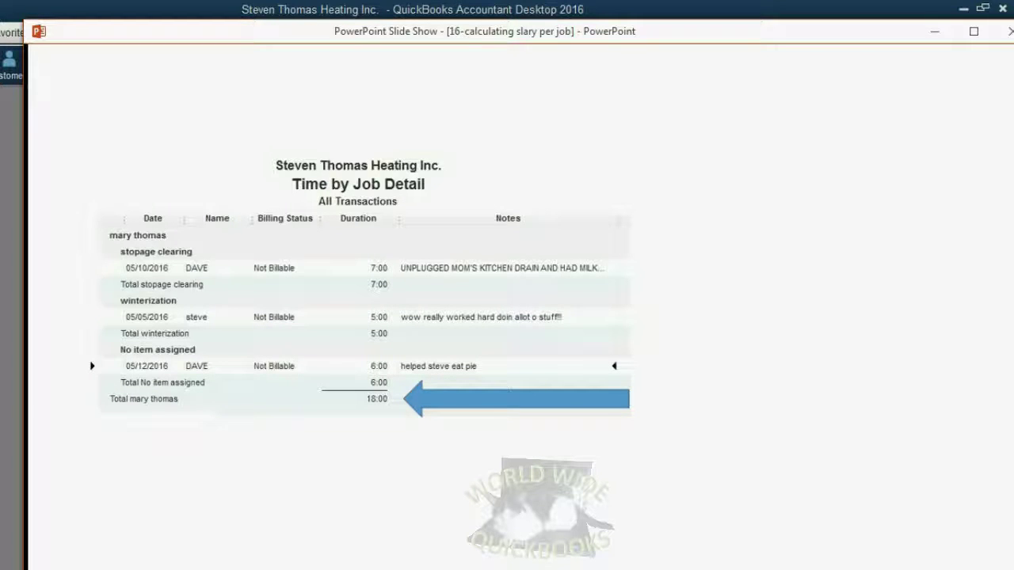
Reveal the $20-per-hour wage assumption giving $20 × 18 = $360 for the job
{"action": "left_click", "coordinate": [204, 376]}
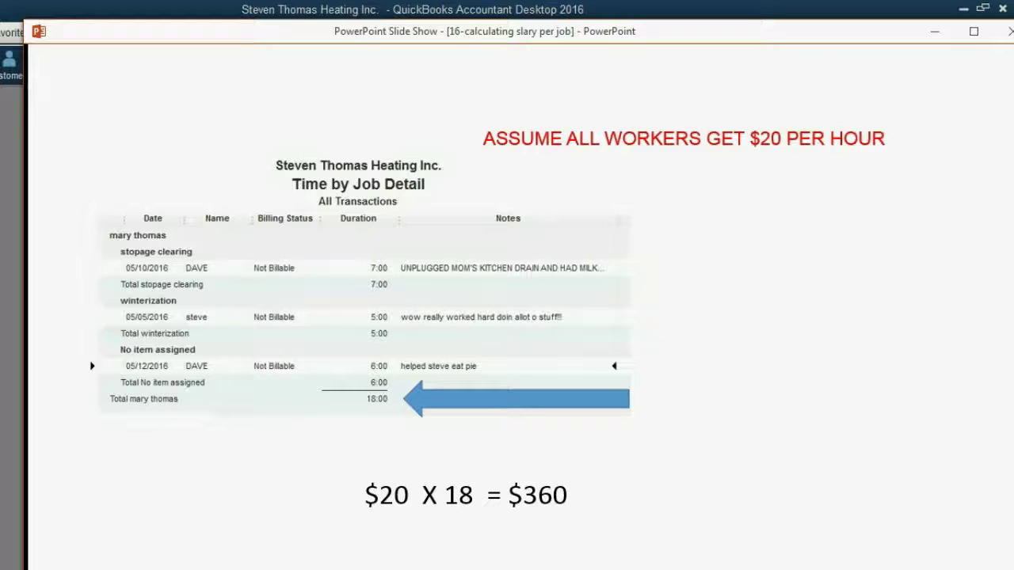
Show the $360 Payroll Expenses check slide, then the $30-per-hour wages question
{"action": "key", "text": "Right"}
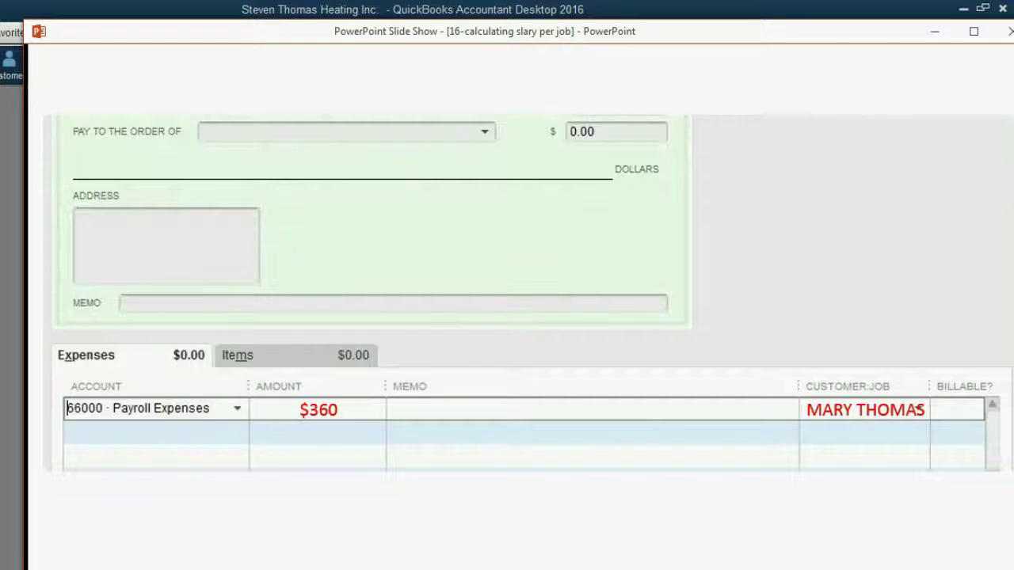
{"action": "key", "text": "Right"}
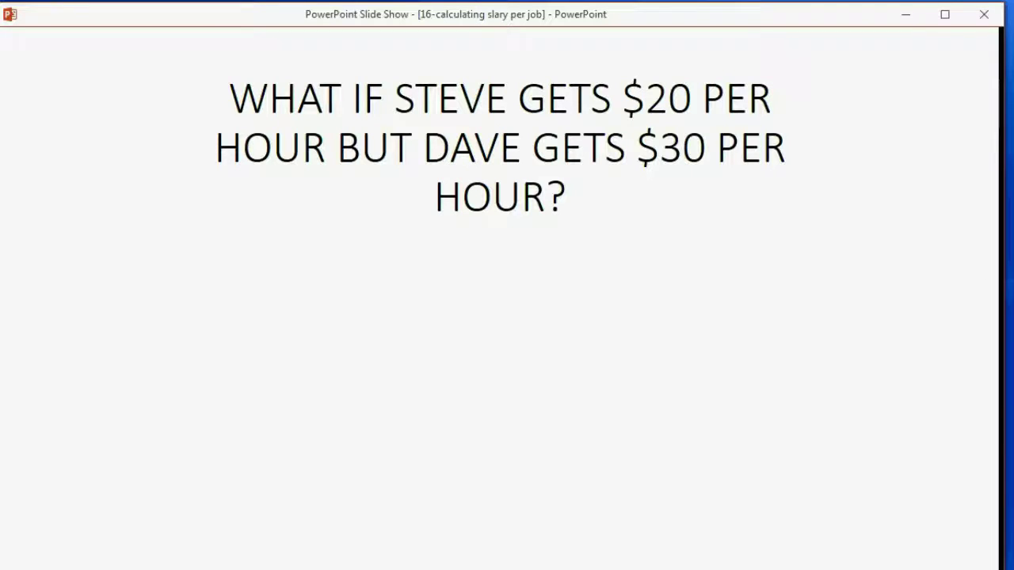
Reveal the Use a calculator and Use Excel options, then advance to the time-entries slide
{"action": "key", "text": "space"}
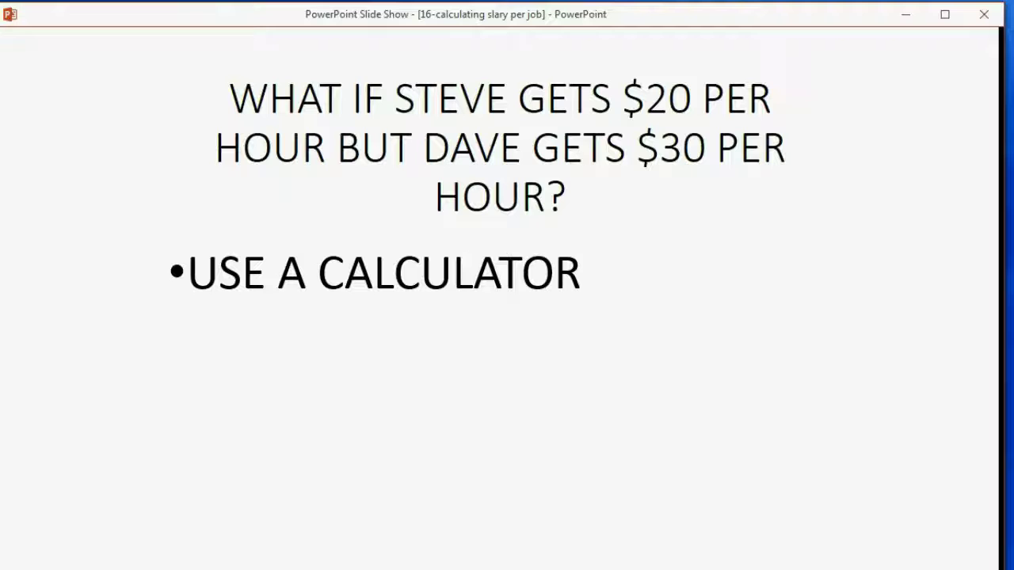
{"action": "key", "text": "space"}
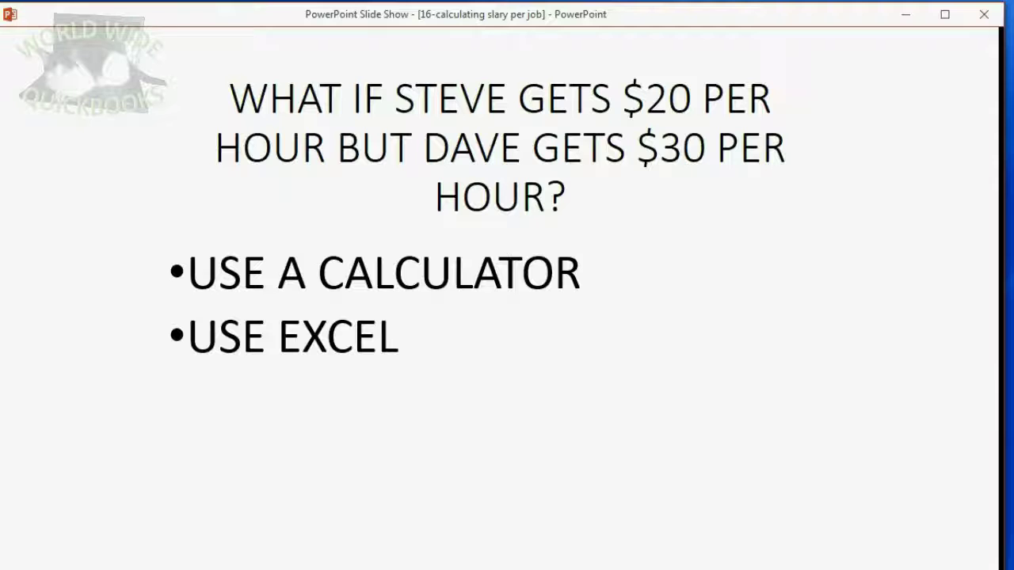
{"action": "key", "text": "space"}
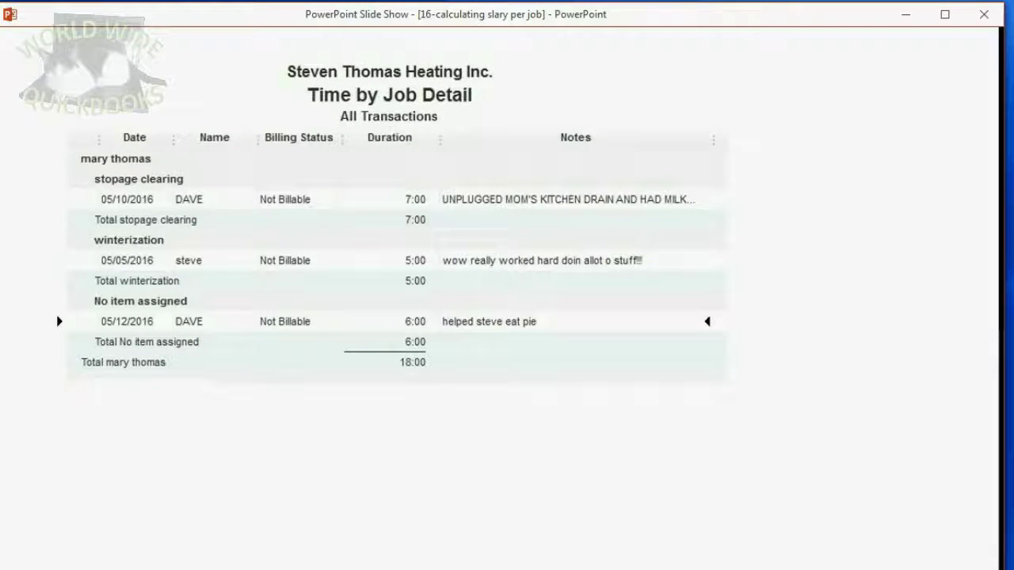
Underline the 7:00 and 6:00 entries and show 7 + 6 = 13, 13 X $30 = $390
{"action": "key", "text": "space"}
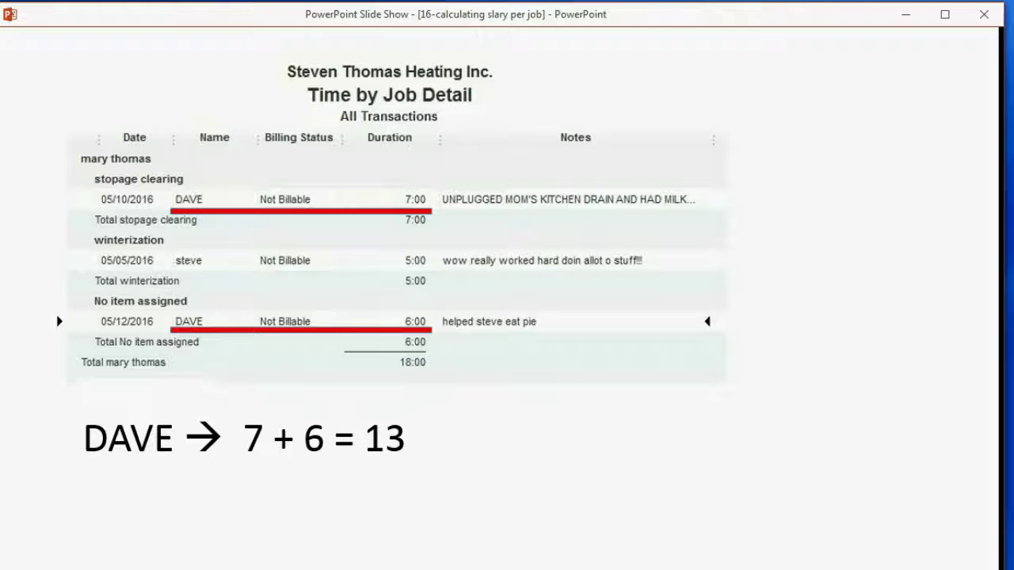
{"action": "key", "text": "Right"}
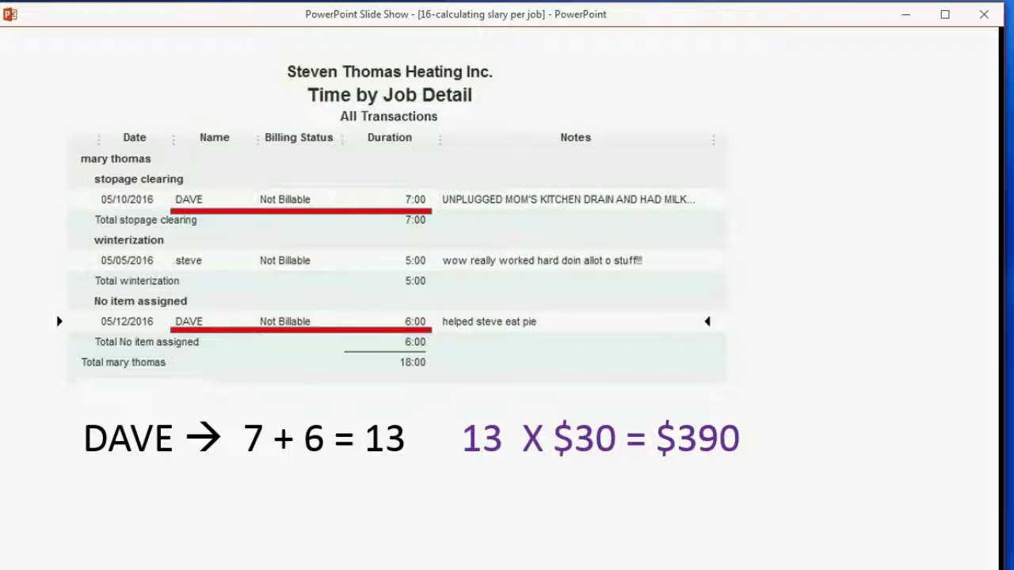
Underline the second worker's 5:00 winterization entry and show their hours = 5
{"action": "key", "text": "Right"}
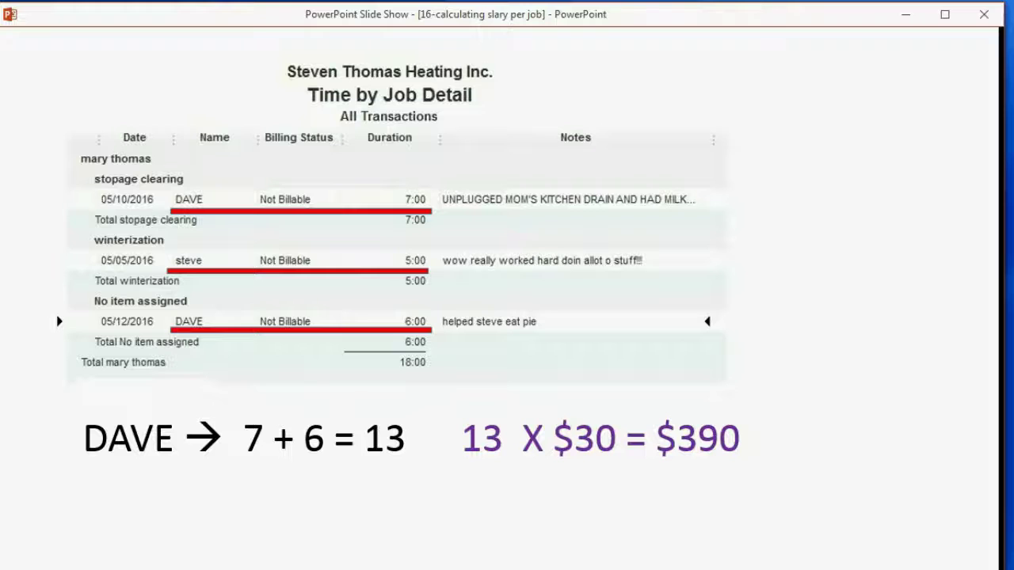
{"action": "key", "text": "Right"}
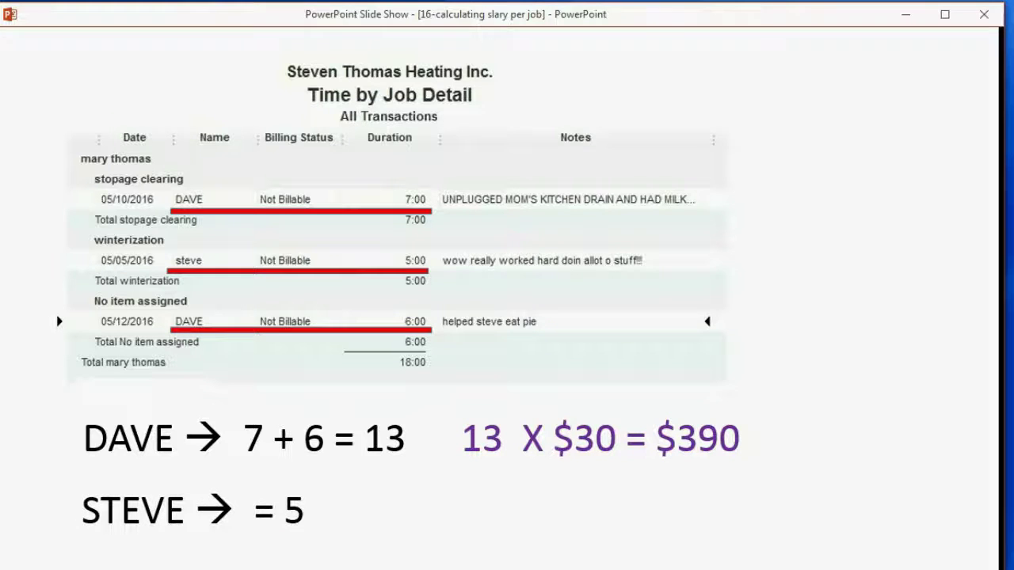